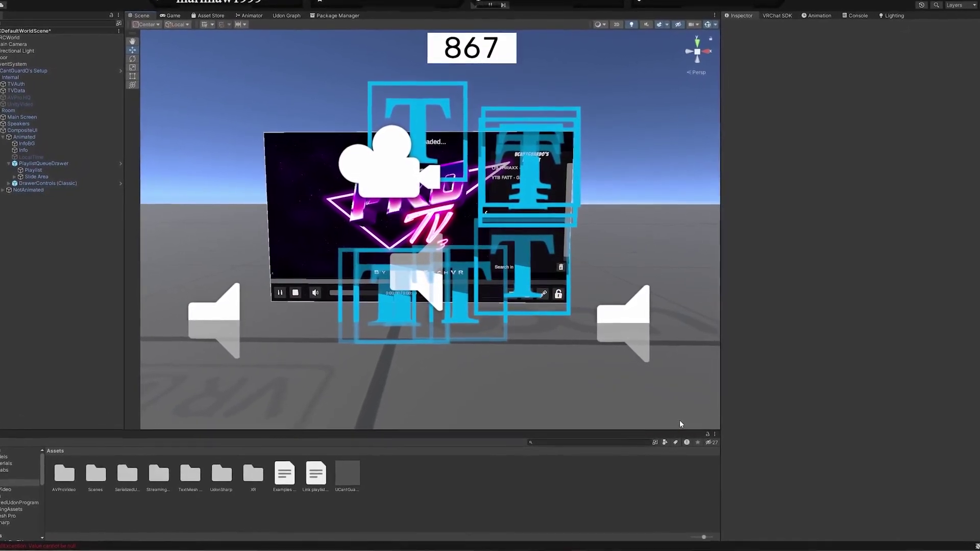
Launch Notepad from a Start menu search and start a new blank Untitled tab
key("super")
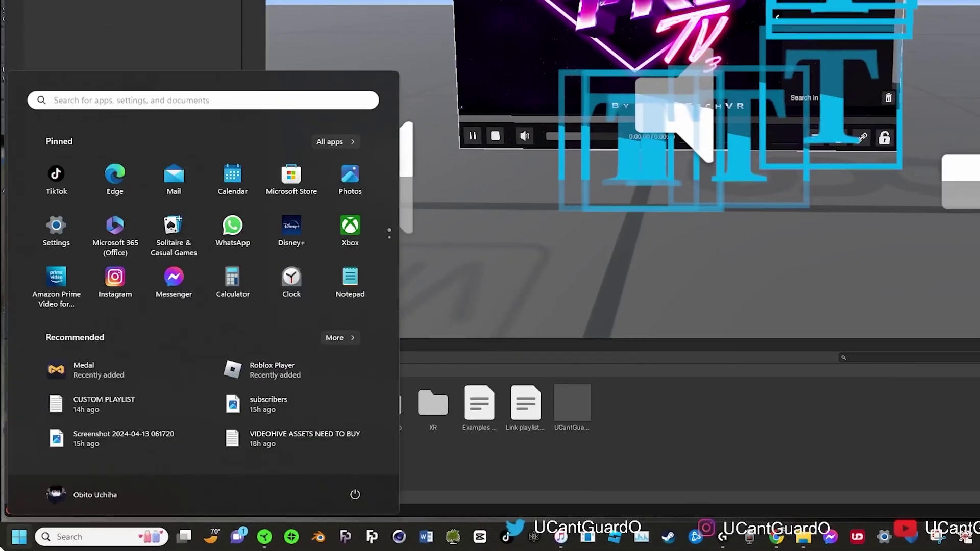
type("not")
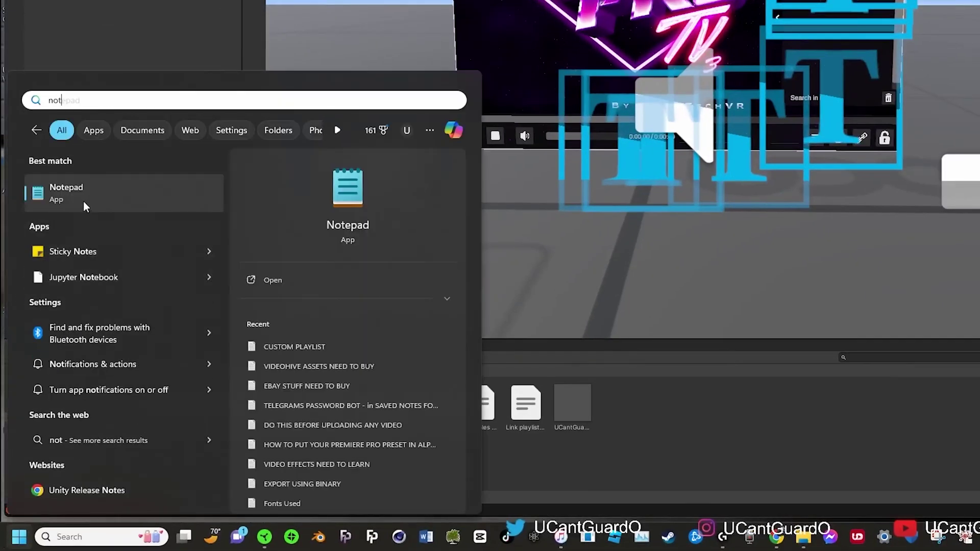
left_click(84, 201)
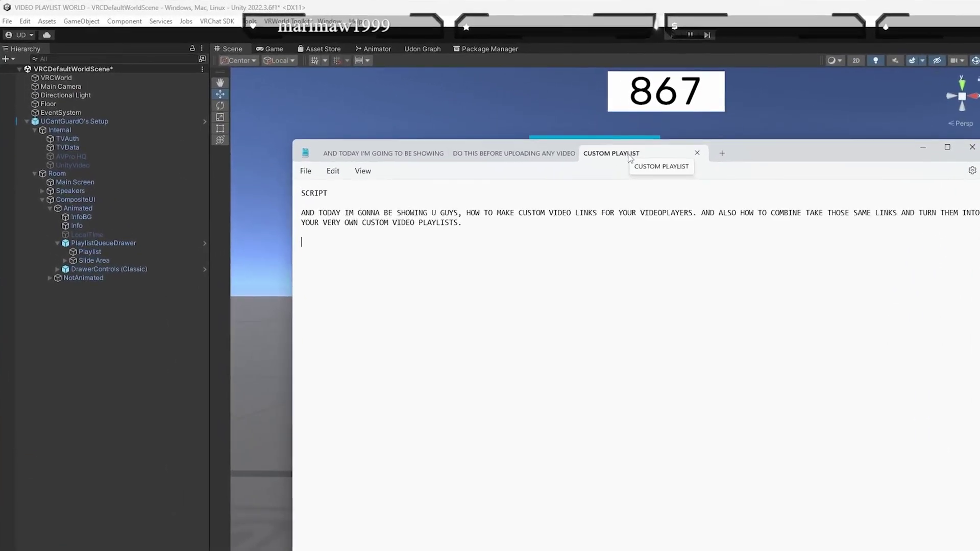
left_click(309, 176)
left_click(324, 191)
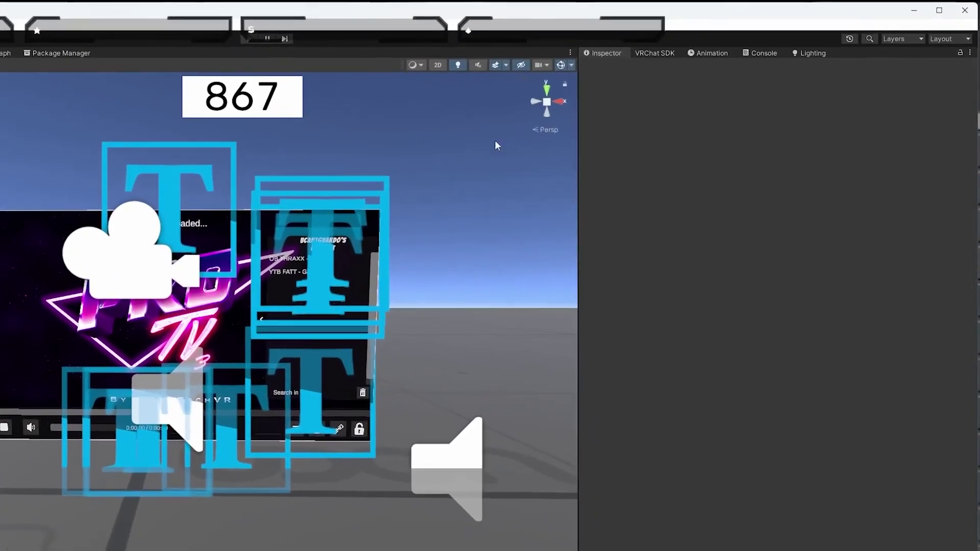
Turn off Gizmos in the Unity Scene view and bring the blank Notepad tab back
left_click(560, 66)
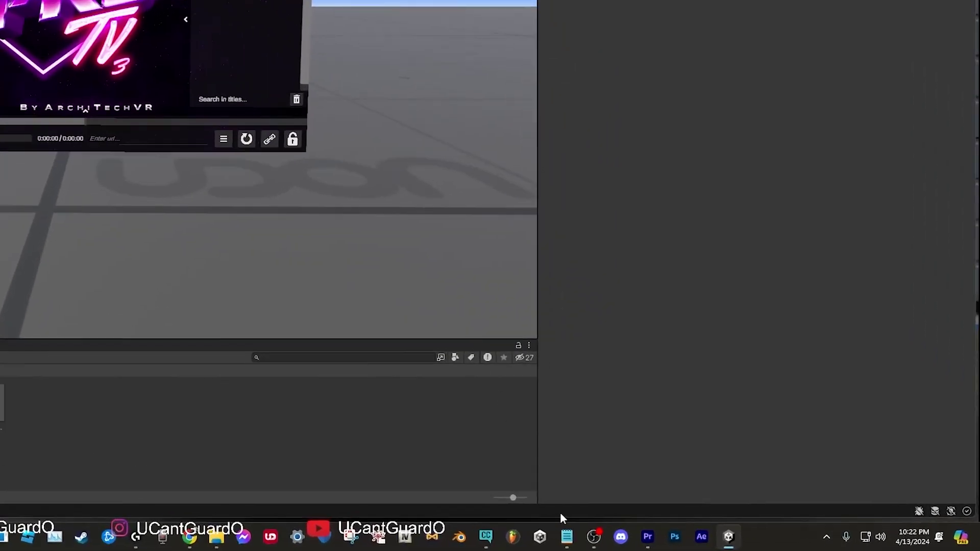
left_click(721, 542)
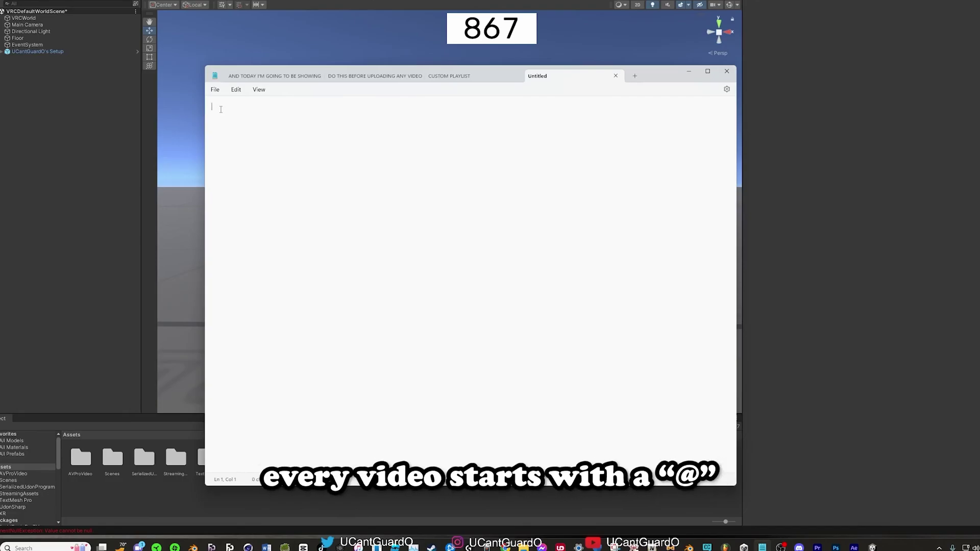
type("sjks")
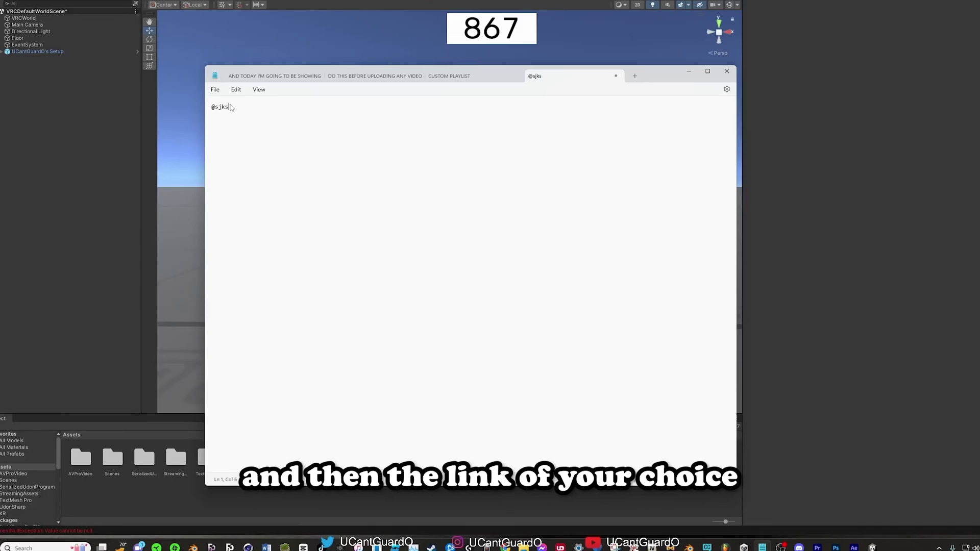
type("fkfo")
key("BackSpace")
key("BackSpace")
key("BackSpace")
key("BackSpace")
key("BackSpace")
type("djld")
key("Return")
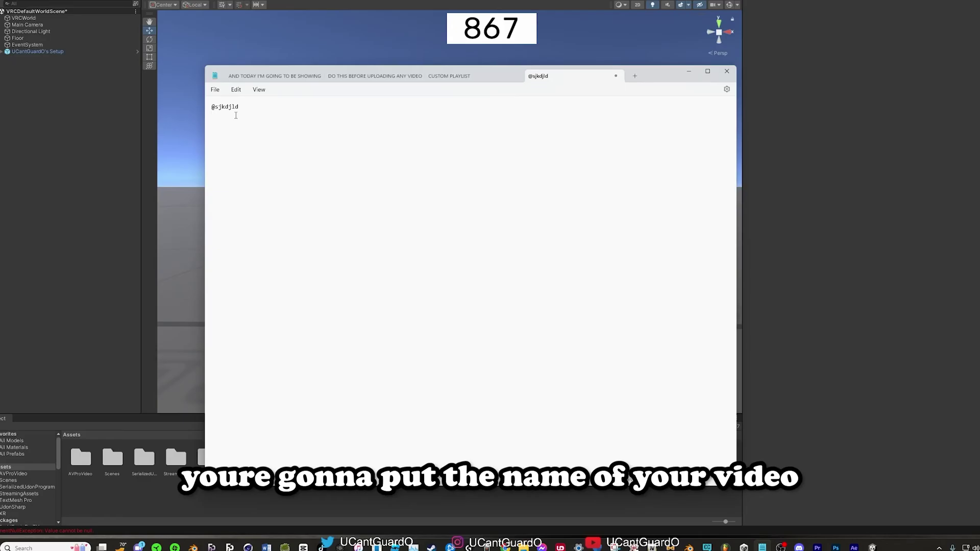
type("Batman")
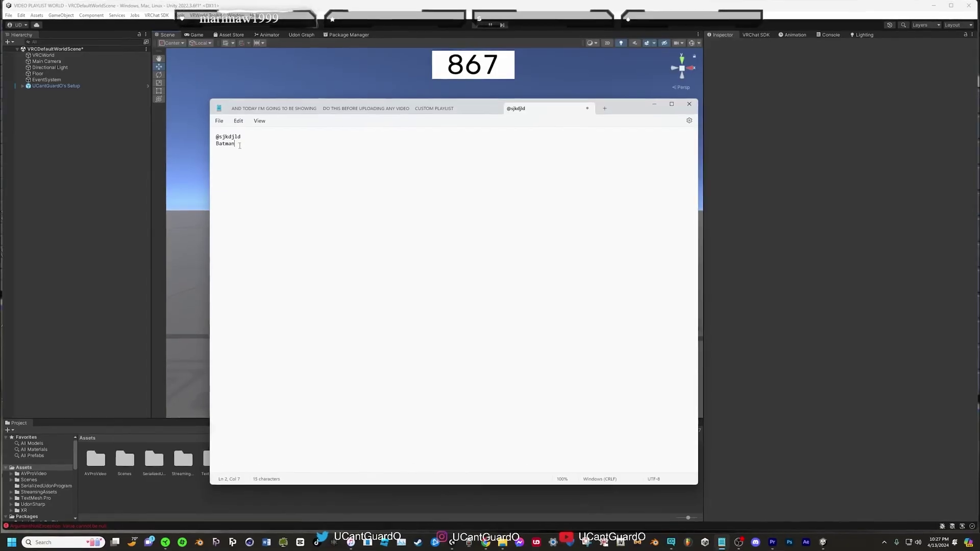
key("ctrl+a")
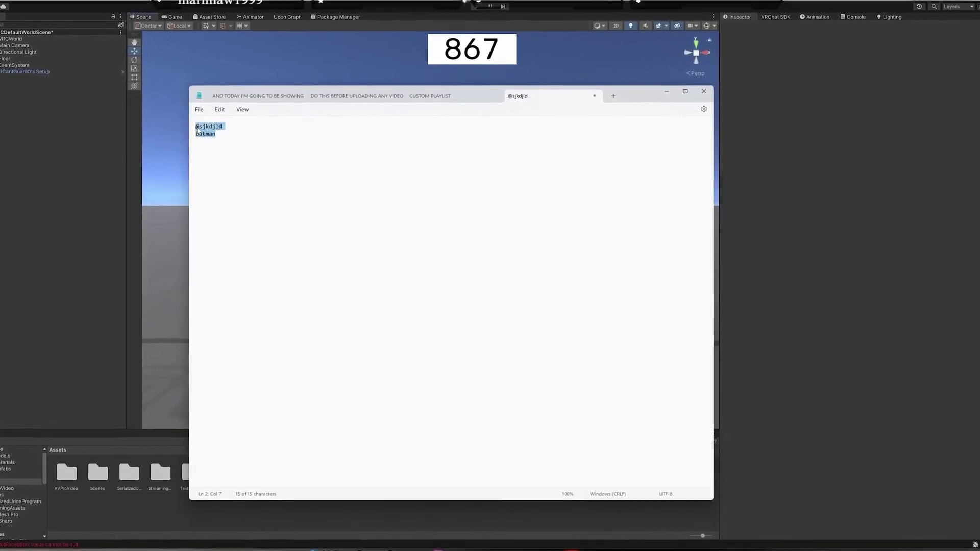
left_click(222, 134)
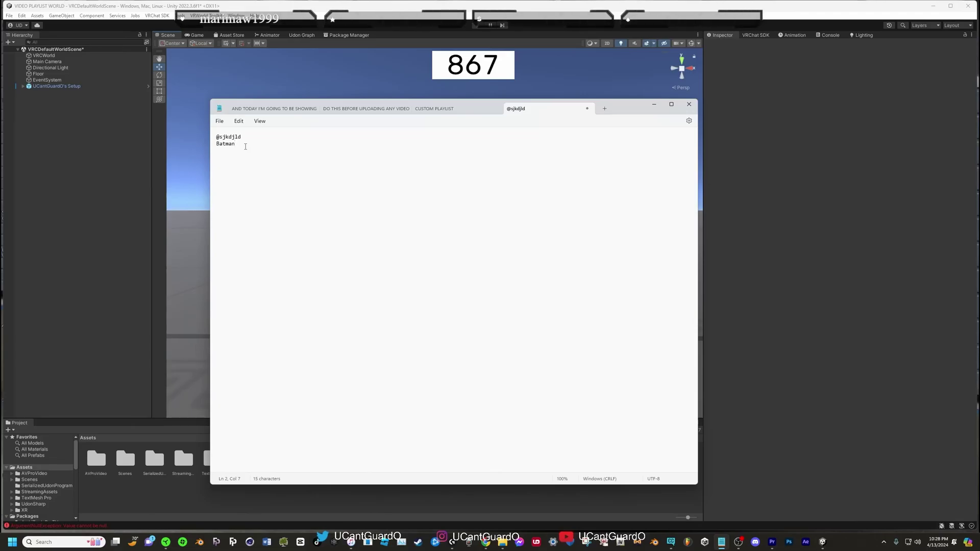
double_click(219, 145)
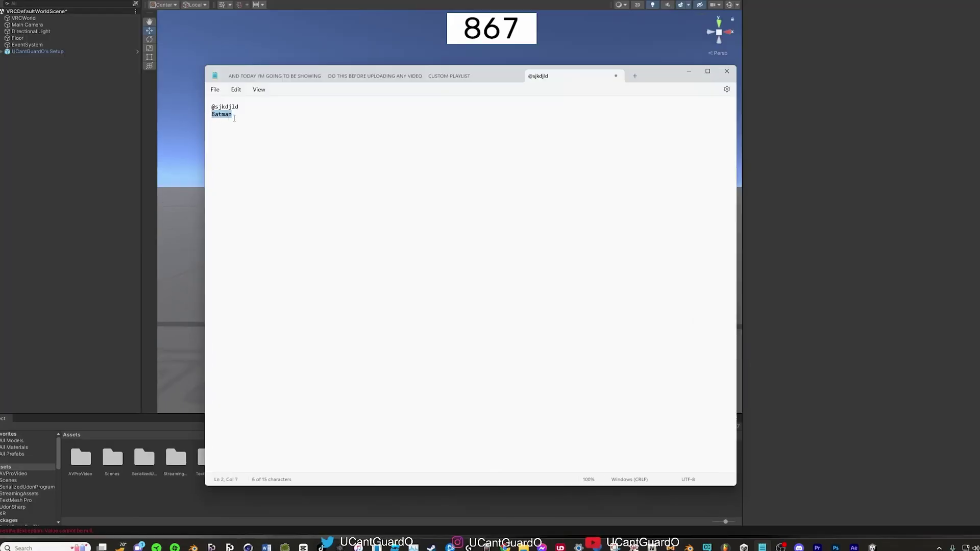
left_click(234, 119)
type("@jeoogg")
key("Return")
type("jjsjks")
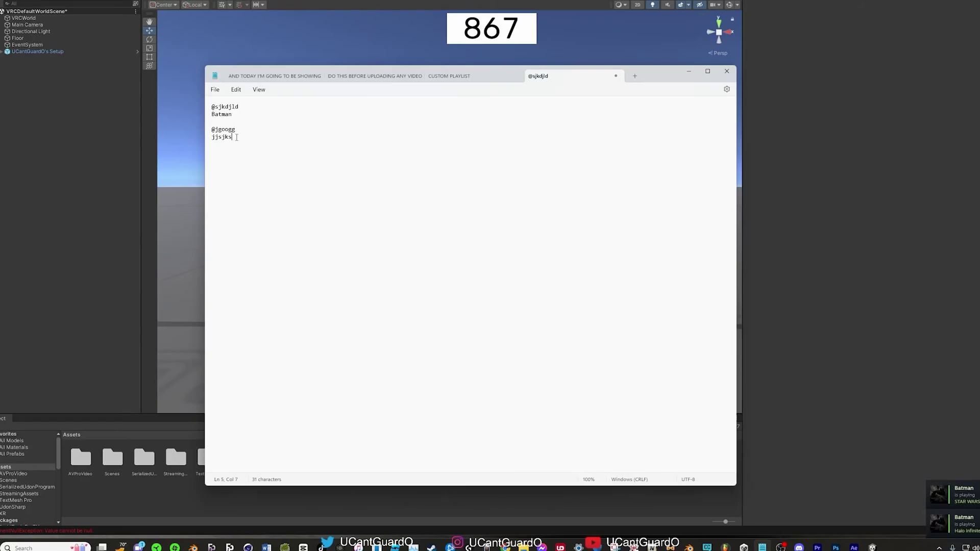
left_click_drag(238, 137, 213, 107)
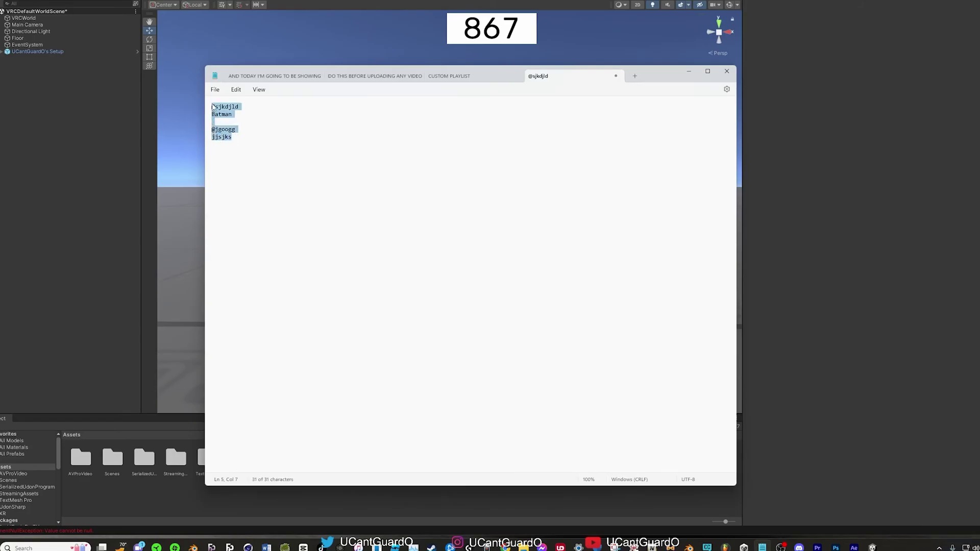
left_click(242, 141)
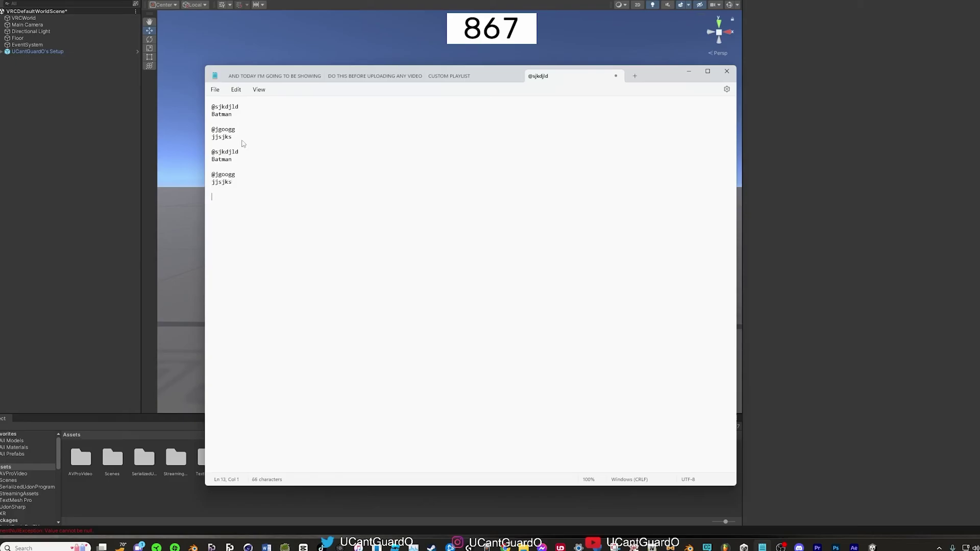
Copy the entries and paste a duplicate below, leaving blank lines after the last entry
left_click_drag(238, 274, 174, 98)
key("ctrl+c")
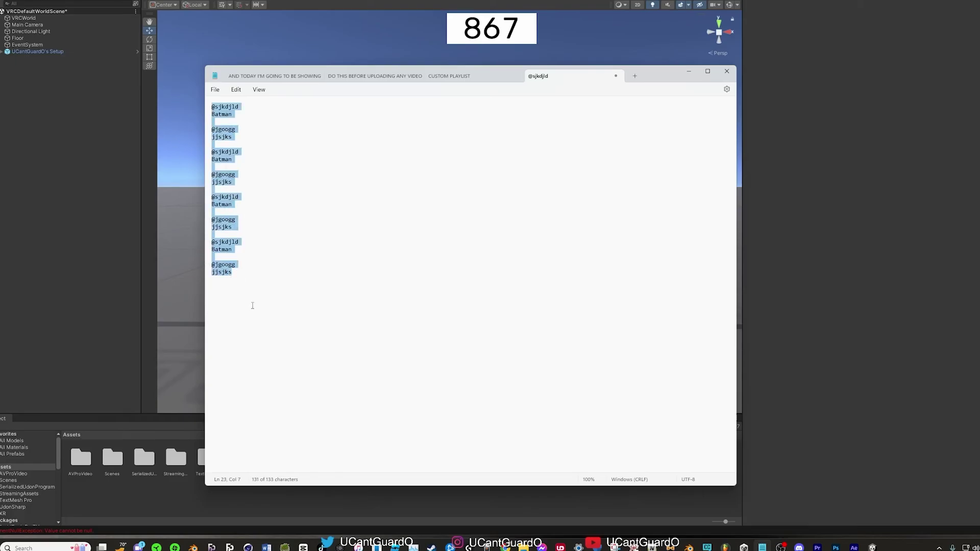
left_click(251, 305)
key("Return")
key("ctrl+v")
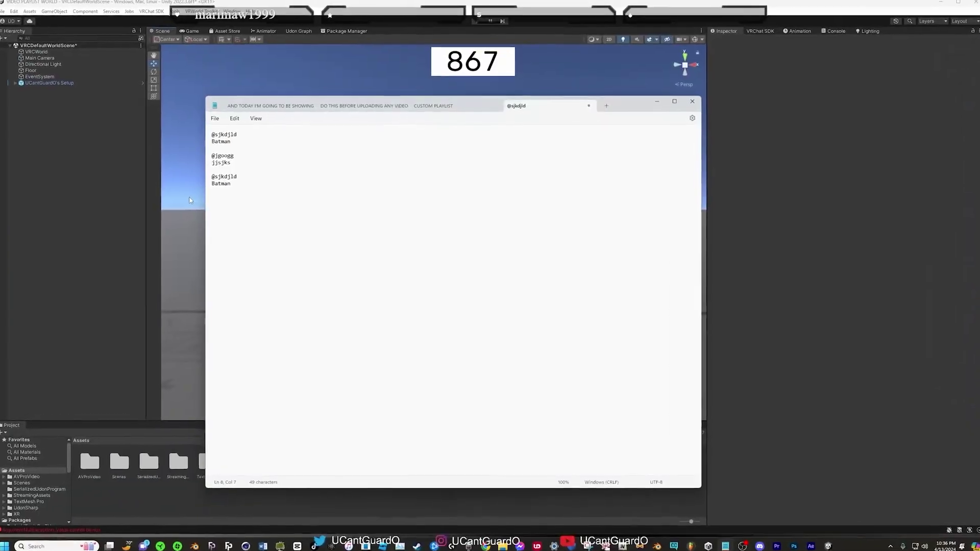
key("Return")
key("Return")
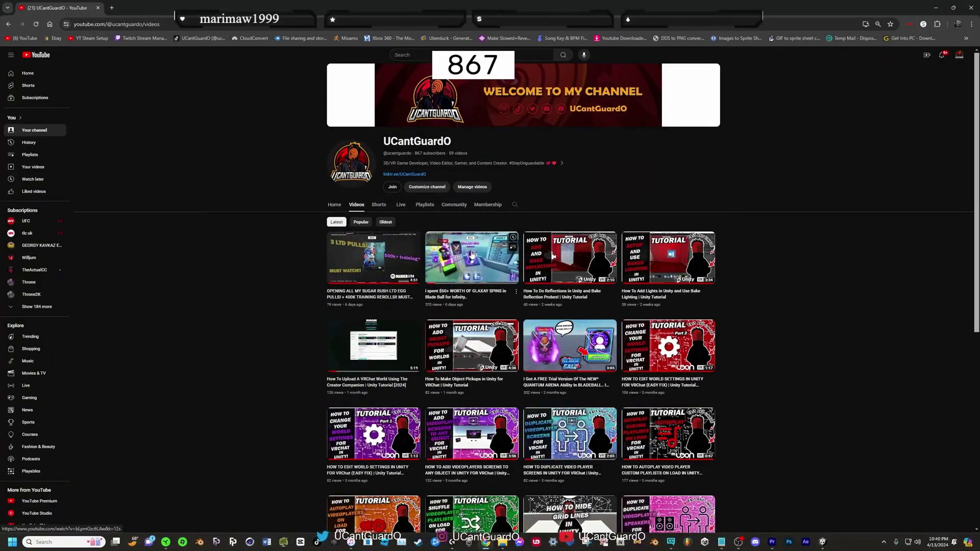
Open the Blade Ball Galaxy Spins, free trial and courts videos each in a new tab
right_click(429, 249)
left_click(449, 256)
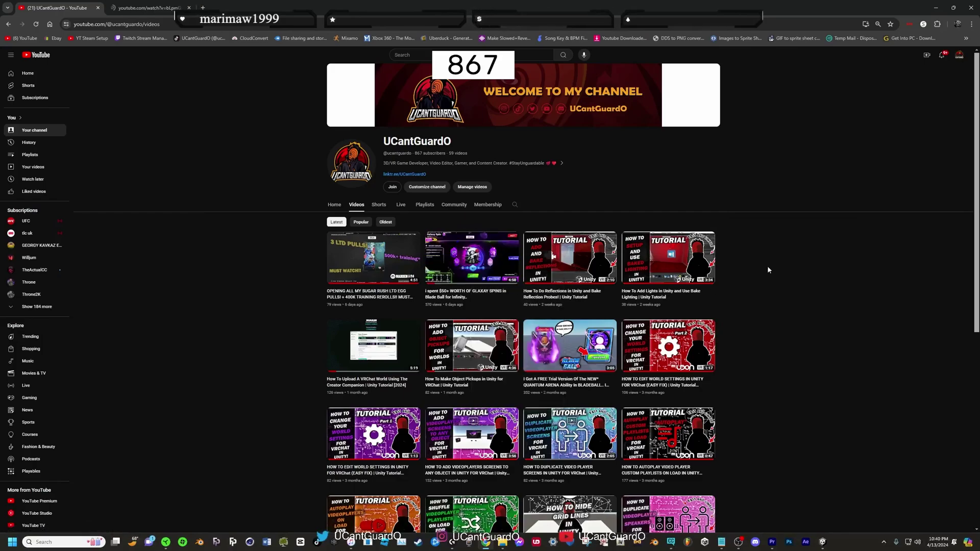
right_click(573, 338)
left_click(594, 346)
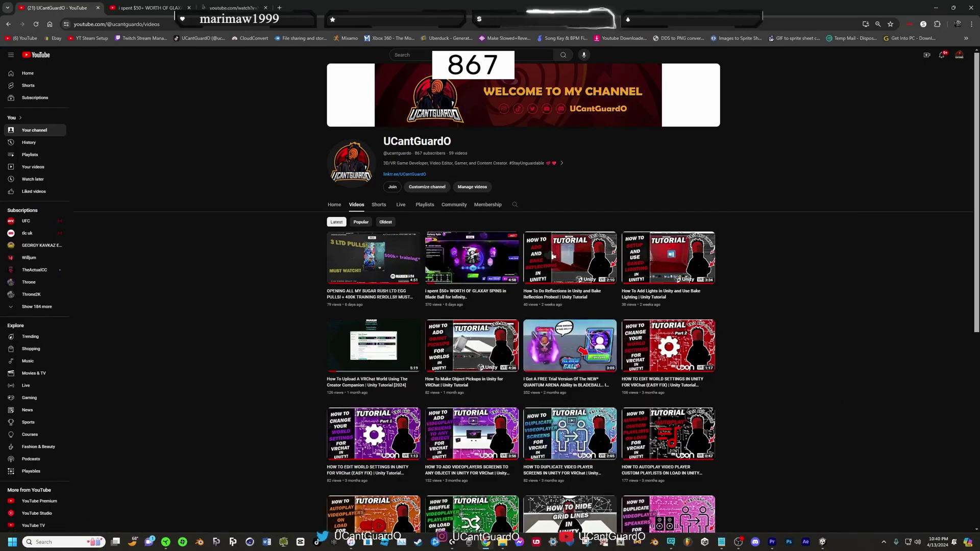
scroll(373, 164, "down", 9)
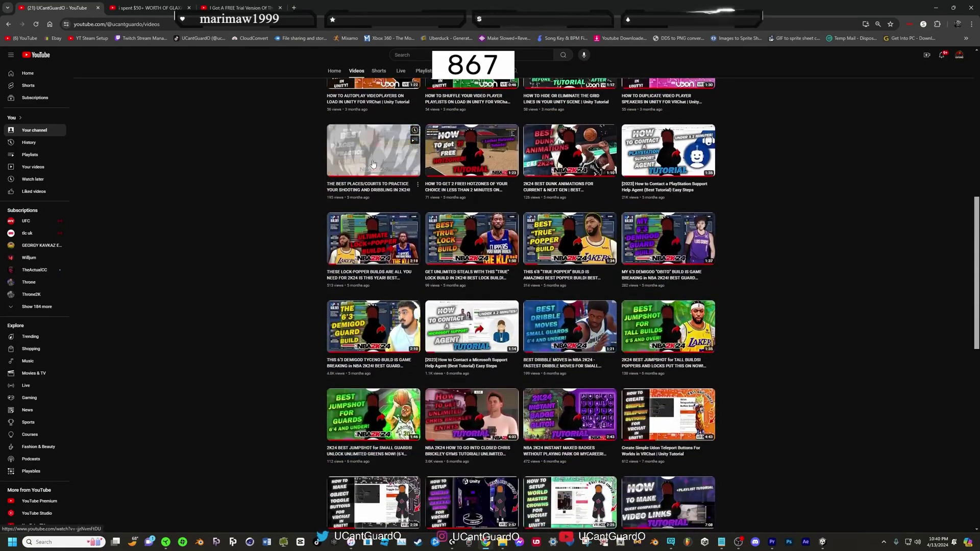
right_click(372, 164)
left_click(396, 171)
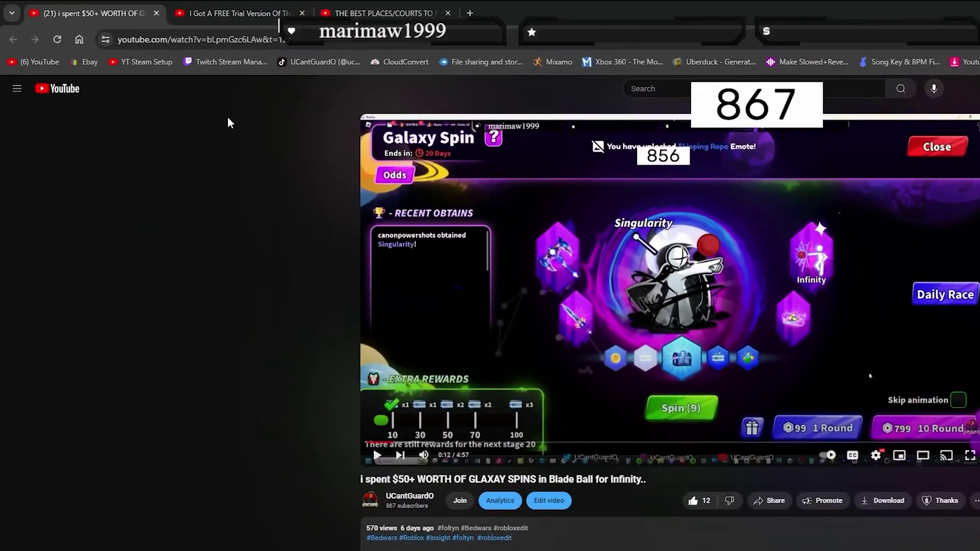
Copy the Blade Ball video's URL from the address bar and return to the Notepad playlist
left_click(263, 38)
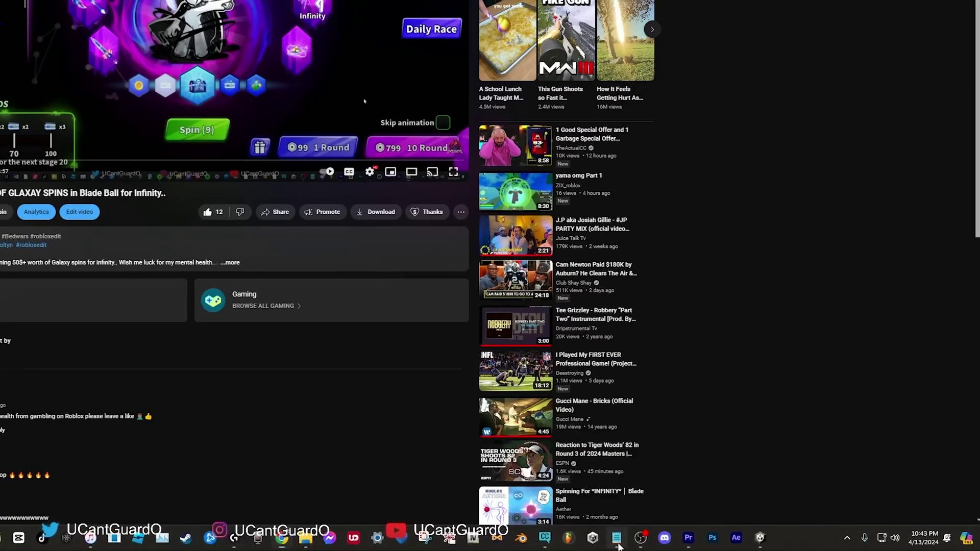
left_click(616, 538)
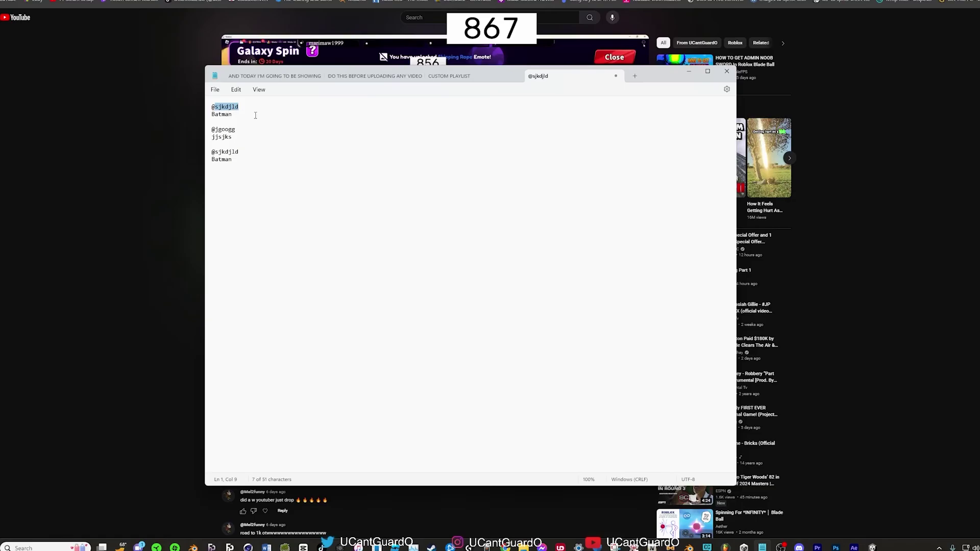
Paste the Blade Ball URL over the first placeholder link and retitle that entry '50$'
key("ctrl+v")
key("Down")
key("BackSpace")
key("BackSpace")
key("BackSpace")
key("BackSpace")
key("BackSpace")
key("BackSpace")
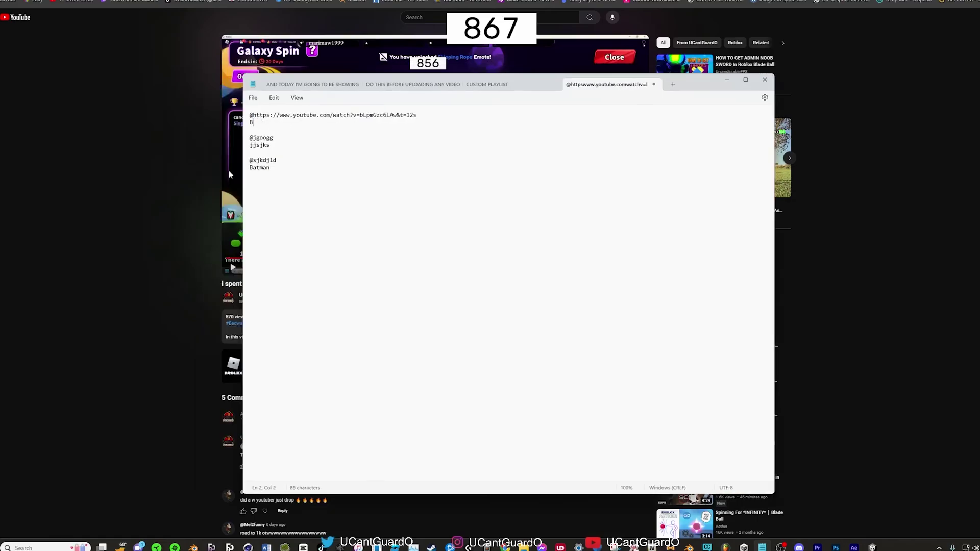
type("50$")
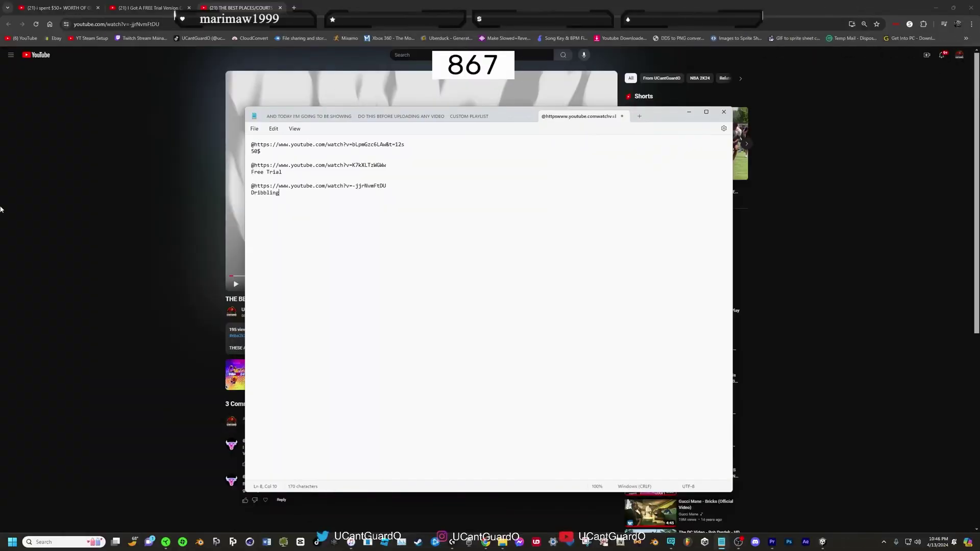
key("Delete")
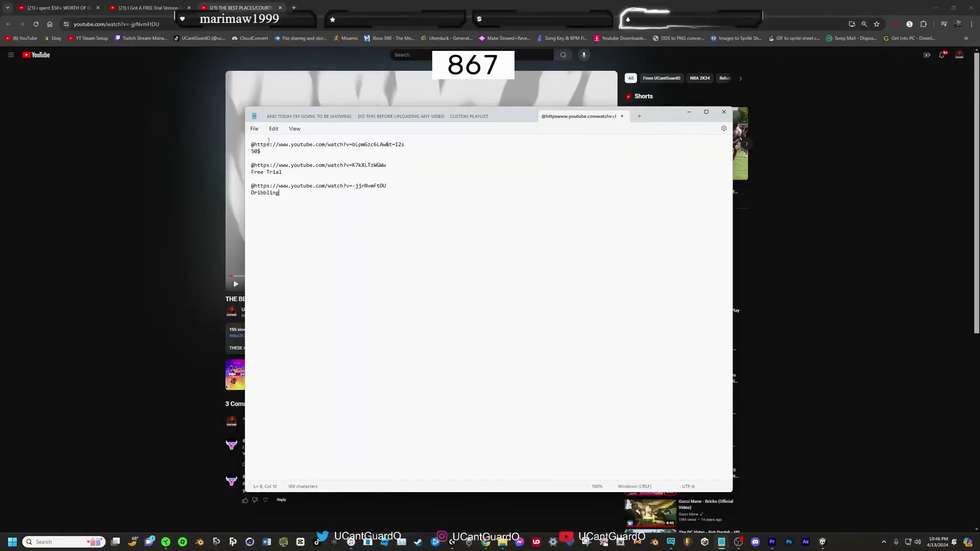
left_click(255, 129)
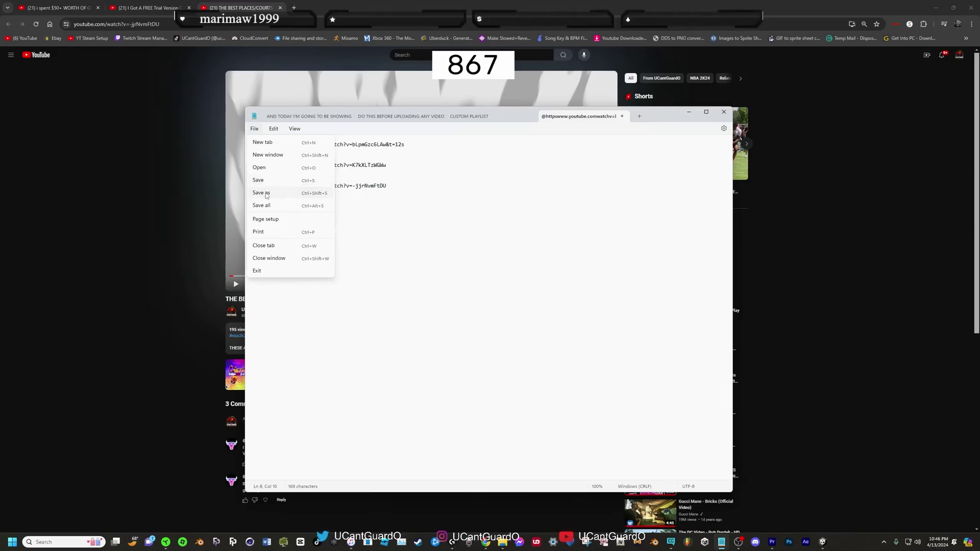
Use Save As to store the playlist as 'YT VIDEO PLAYLIST' in Downloads
left_click(262, 193)
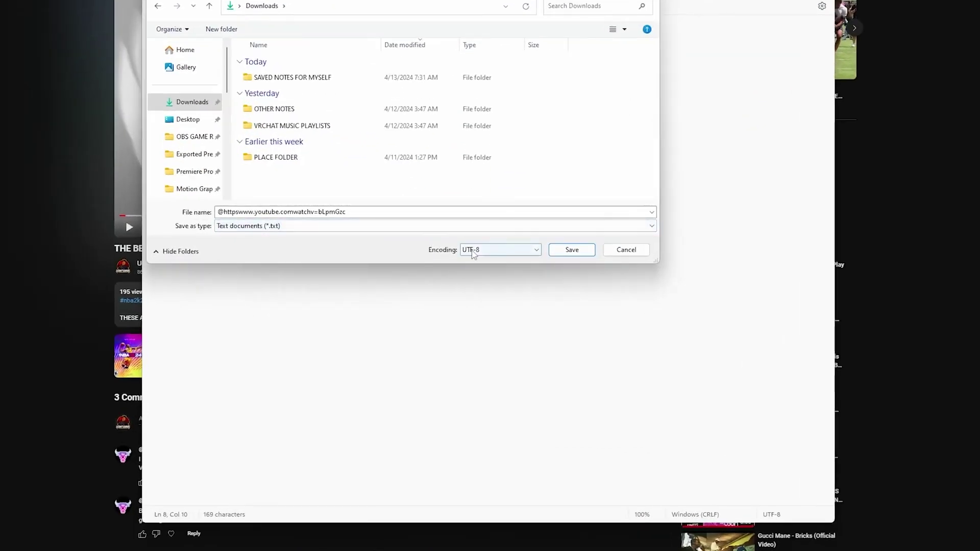
left_click(473, 250)
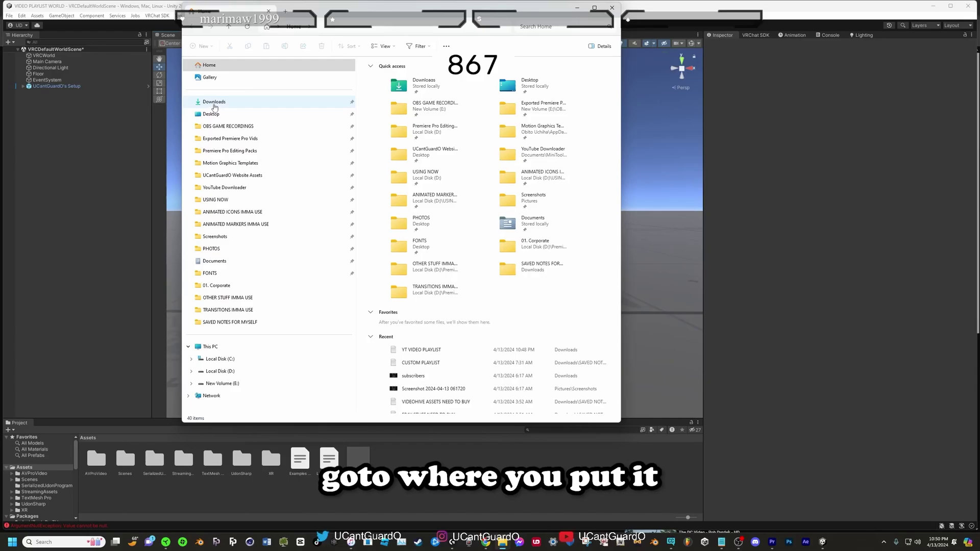
Drag 'YT VIDEO PLAYLIST' from the Downloads folder into Unity's Project Assets panel
left_click(210, 100)
left_click(302, 106)
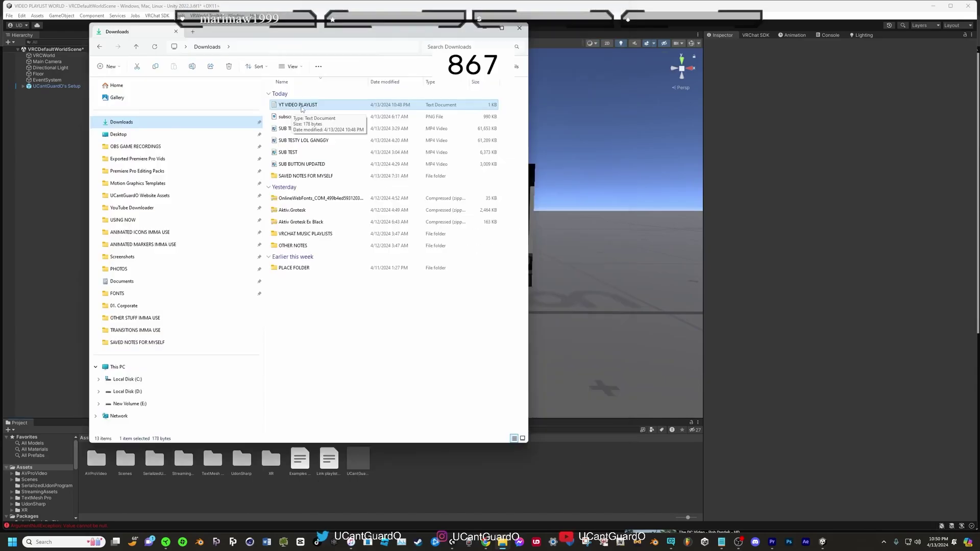
left_click_drag(296, 107, 384, 467)
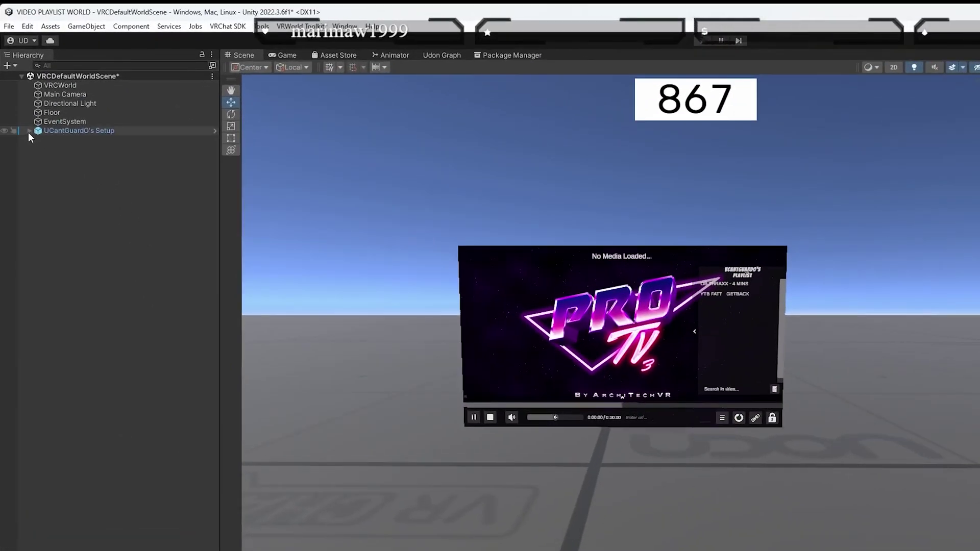
Expand the setup object, Room, CompositeUI, Animated and PlaylistQueueDrawer to reach the Playlist object
left_click(29, 131)
left_click(42, 149)
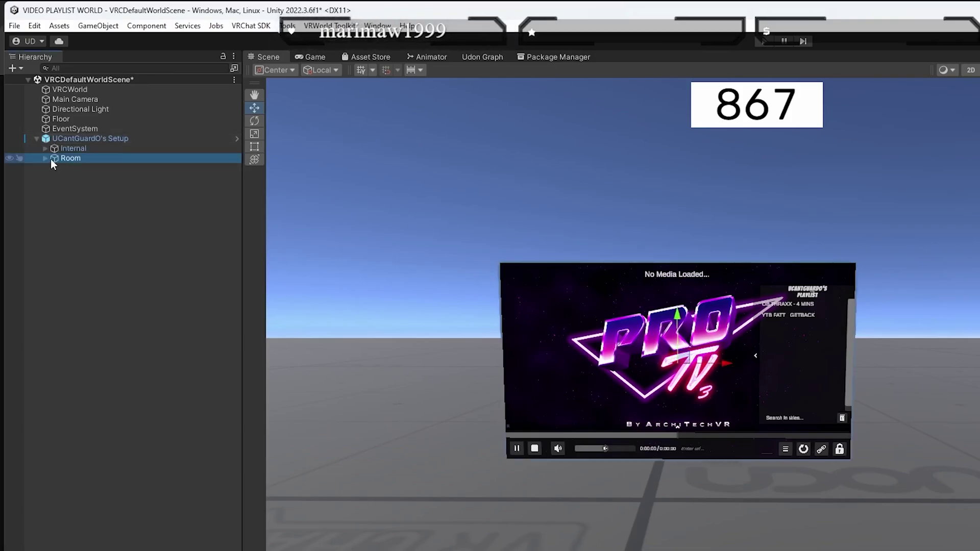
left_click(45, 158)
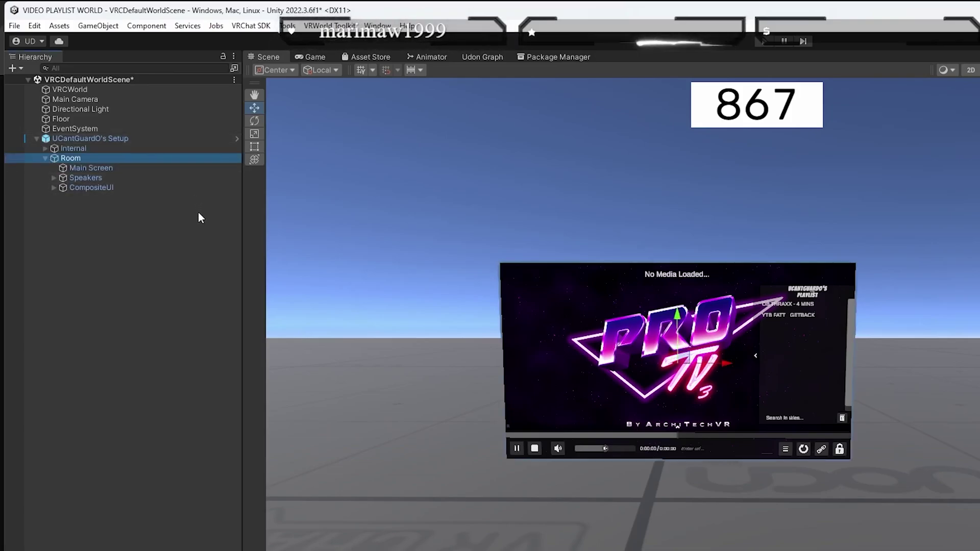
left_click(53, 188)
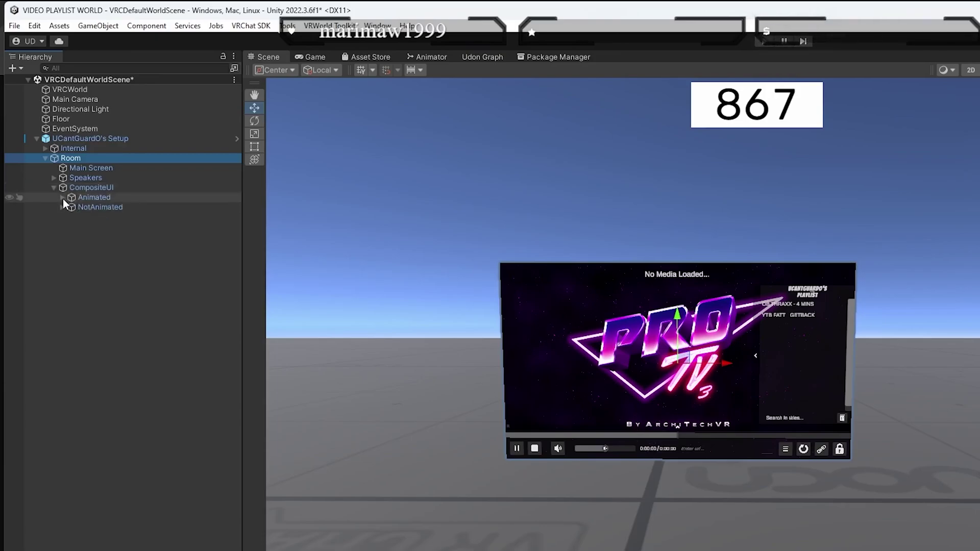
left_click(62, 197)
left_click(70, 237)
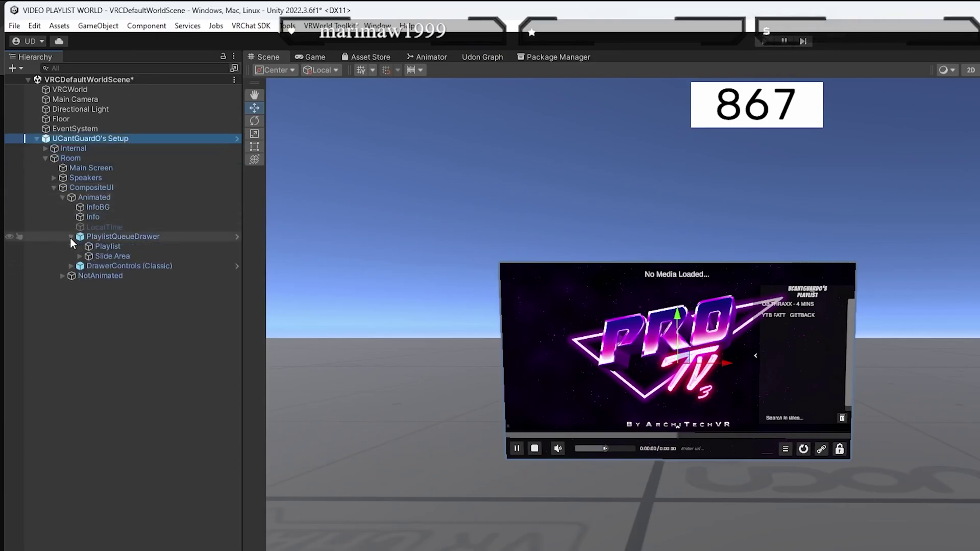
Assign YT VIDEO PLAYLIST as the Playlist's text file and import 50$, Free Trial and Dribbling
left_click(99, 247)
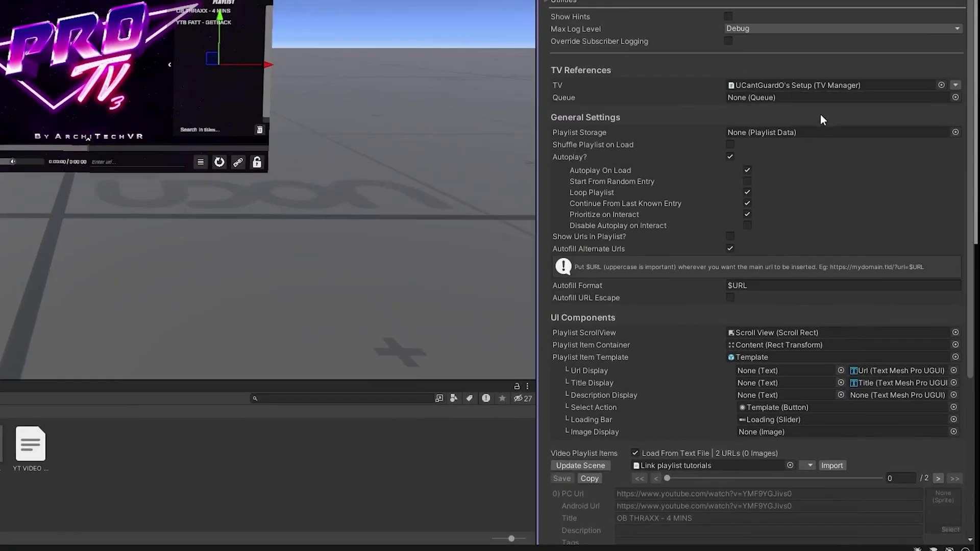
scroll(822, 127, "down", 4)
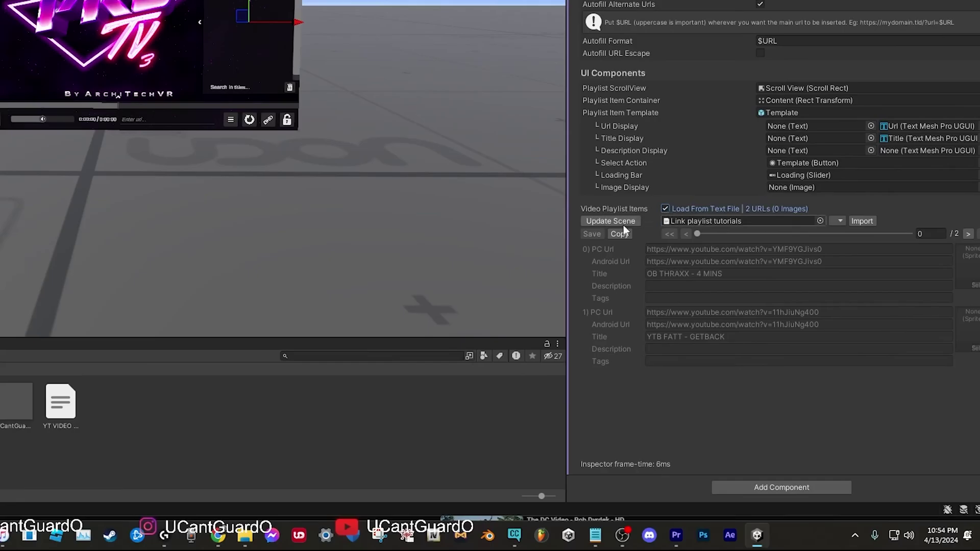
left_click_drag(61, 403, 693, 220)
left_click(665, 210)
left_click(666, 209)
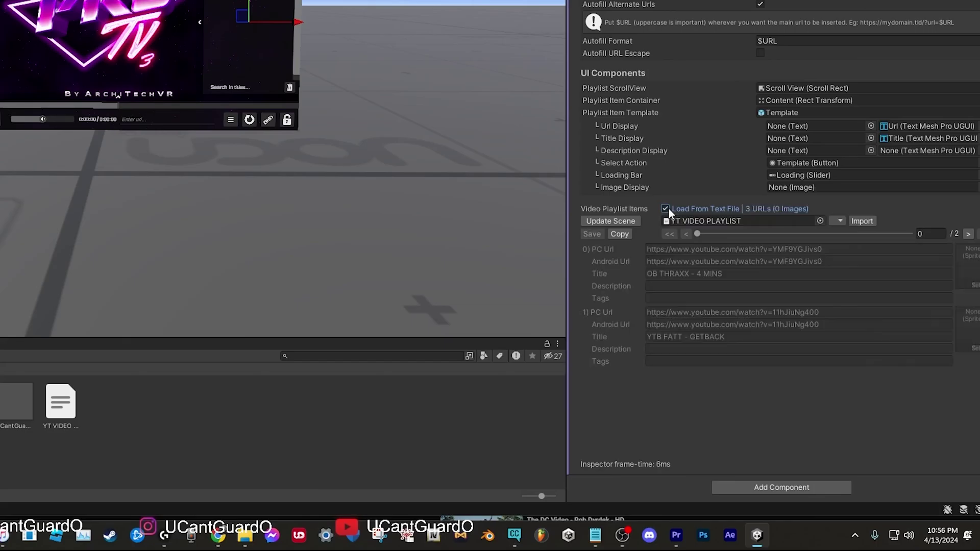
left_click(861, 221)
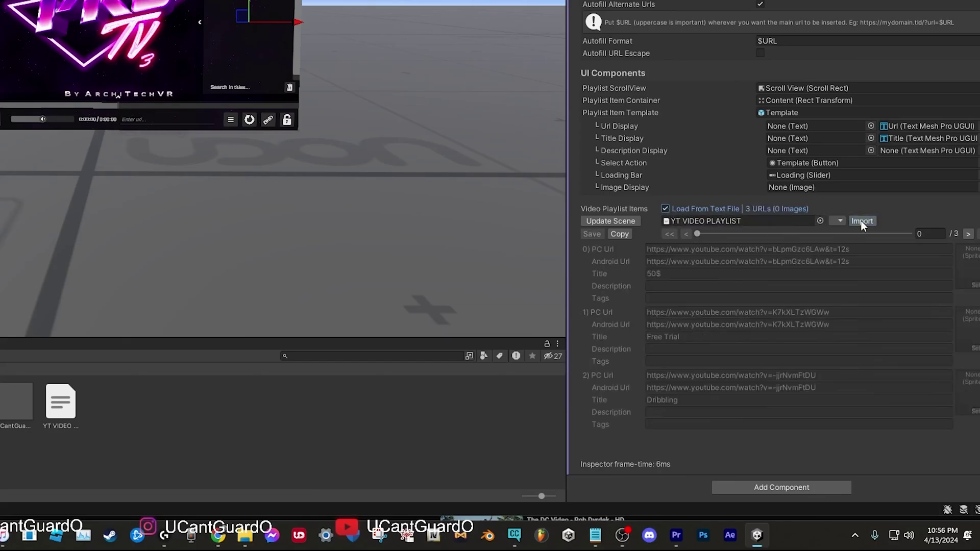
scroll(491, 167, "up", 5)
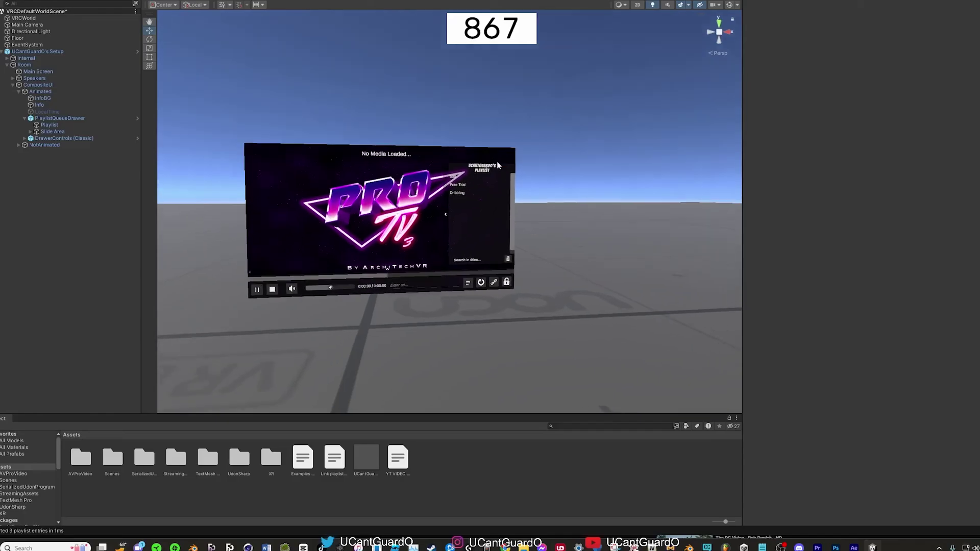
left_click_drag(491, 166, 461, 197, "alt")
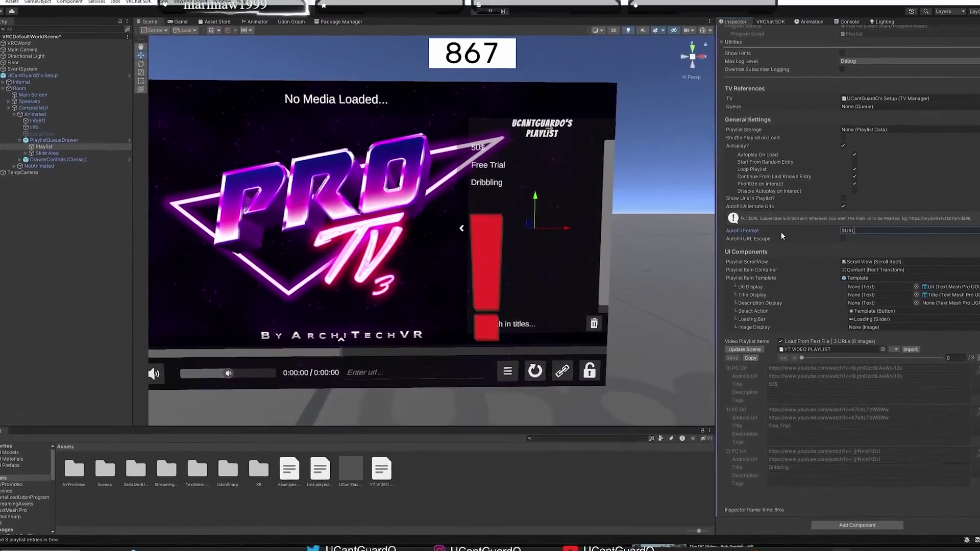
left_click(685, 43)
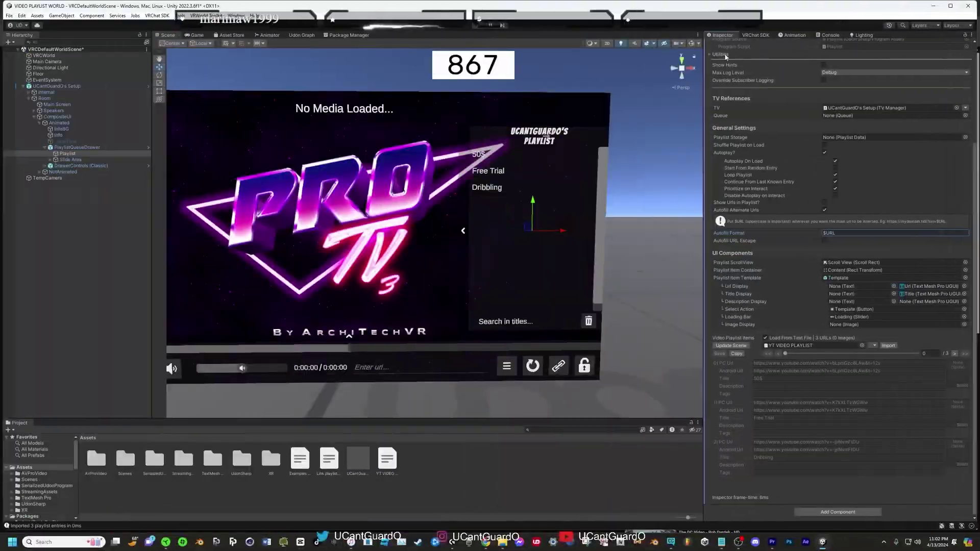
Auto-fix the UI shader validation warning in the VRChat SDK Builder, then Build & Test a new build
left_click(625, 25)
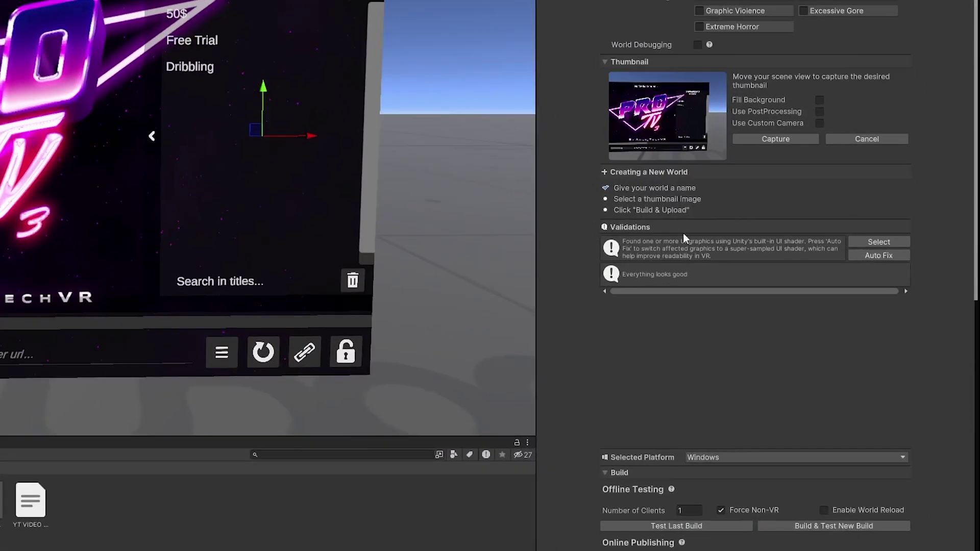
left_click(870, 254)
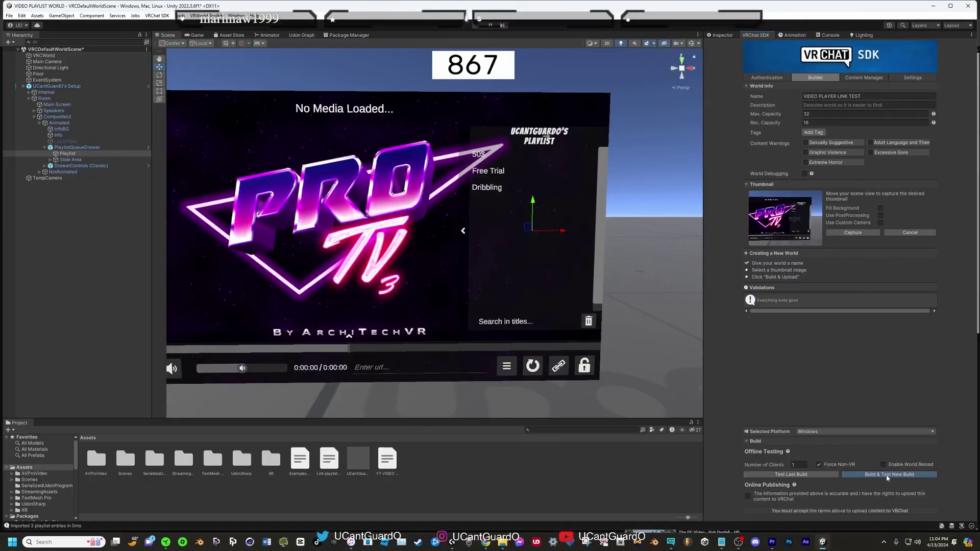
left_click(886, 474)
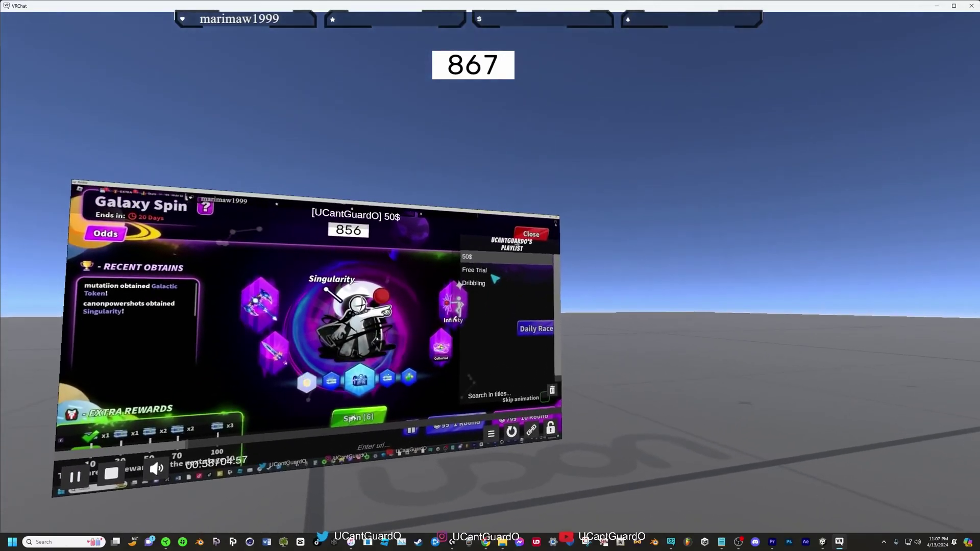
Play Free Trial, then Dribbling, from the in-world ProTV playlist
left_click(628, 217)
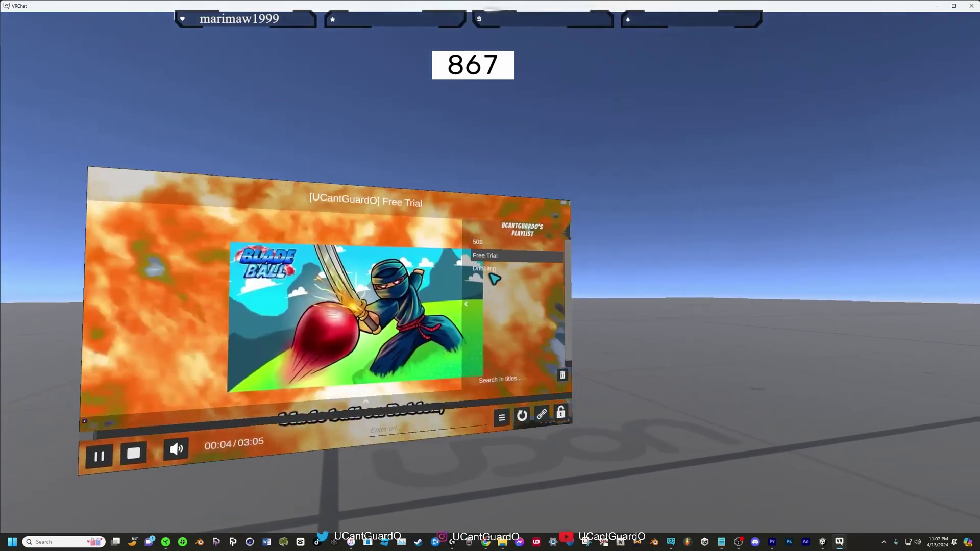
left_click(494, 277)
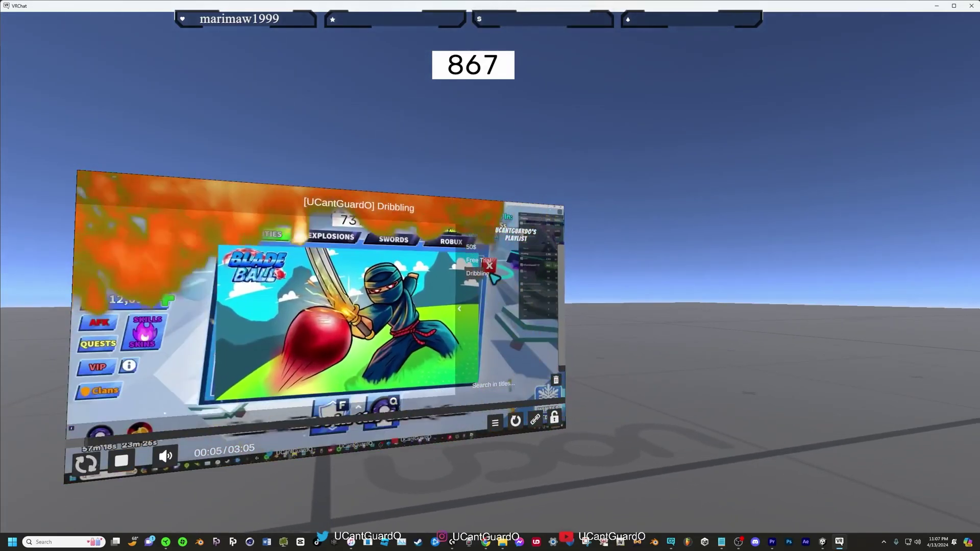